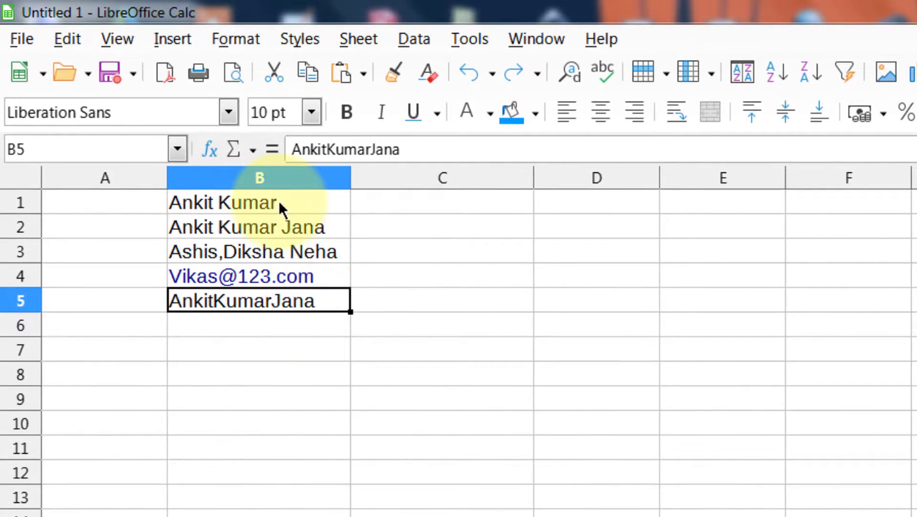
pyautogui.moveTo(278, 201); pyautogui.dragTo(268, 294)
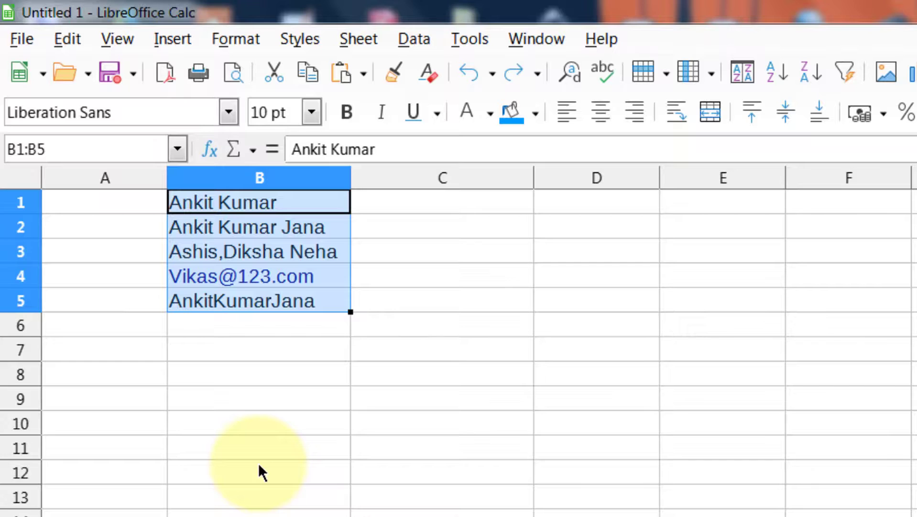
pyautogui.click(256, 371)
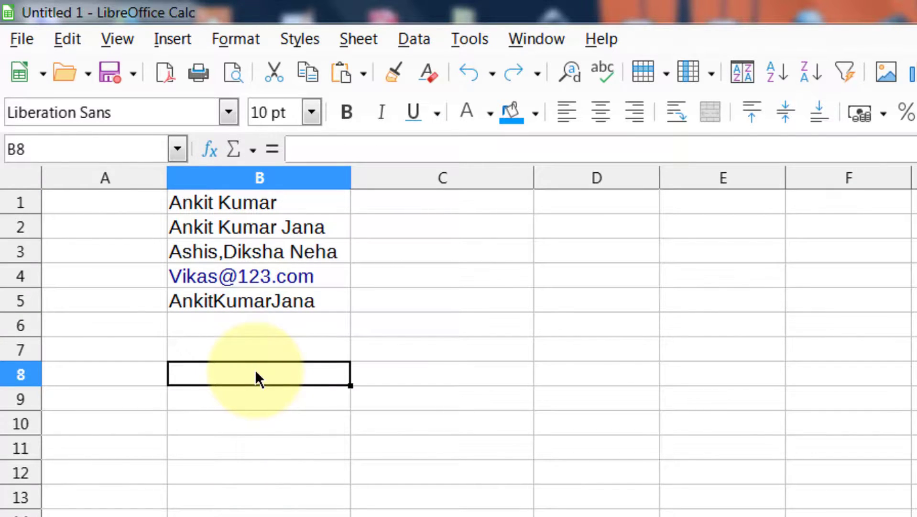
pyautogui.click(262, 209)
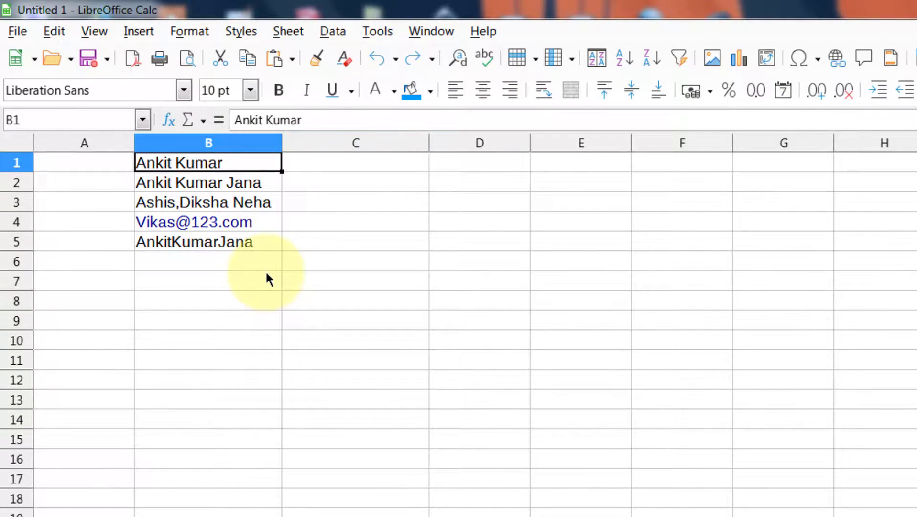
pyautogui.click(266, 273)
pyautogui.click(252, 166)
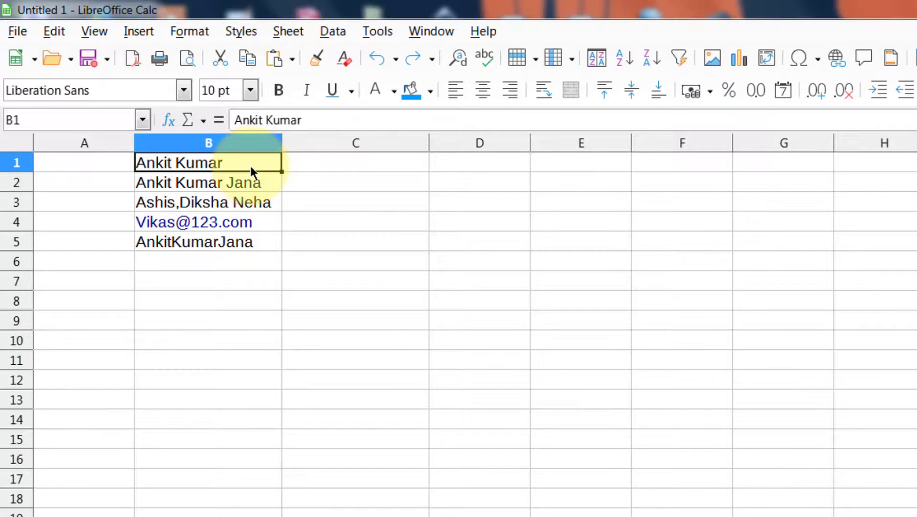
pyautogui.click(341, 32)
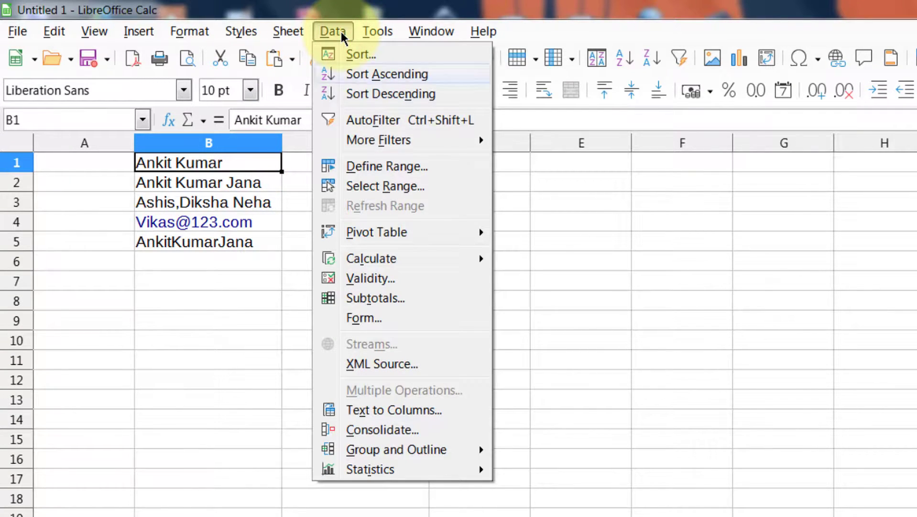
pyautogui.click(386, 409)
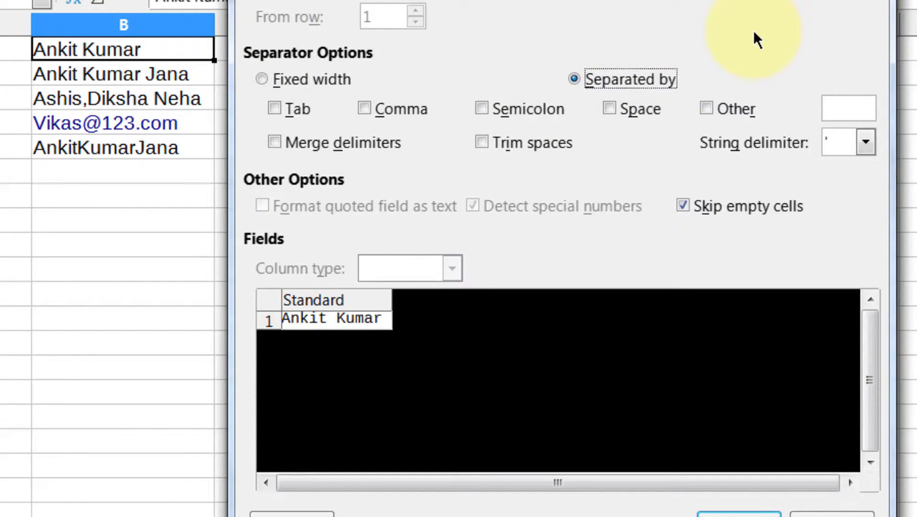
pyautogui.click(609, 109)
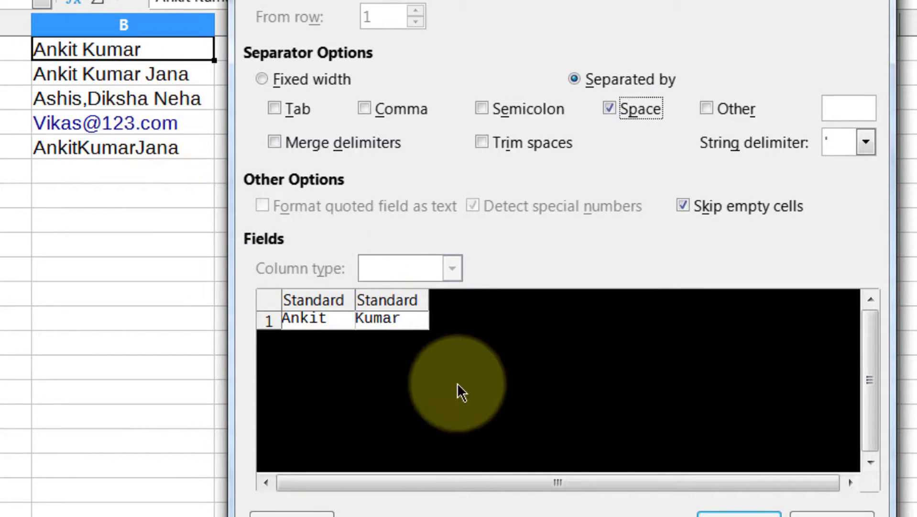
pyautogui.click(739, 513)
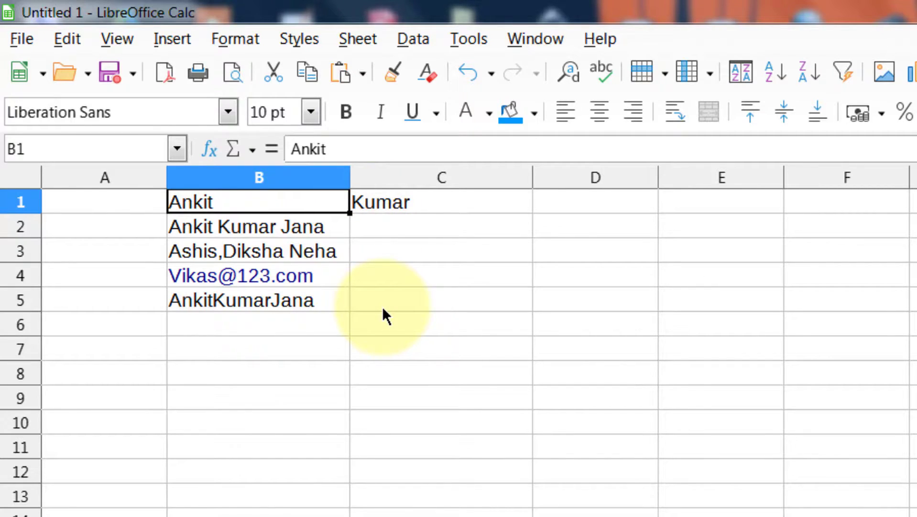
pyautogui.click(290, 229)
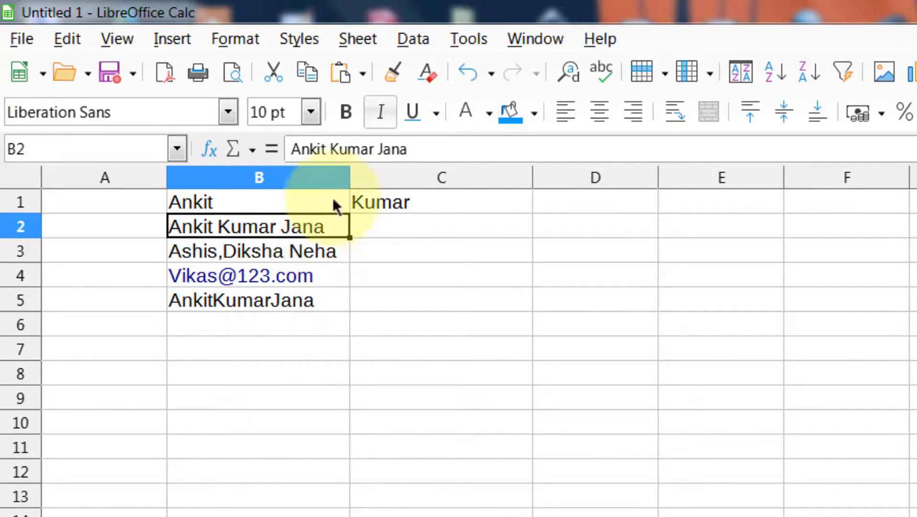
pyautogui.click(413, 38)
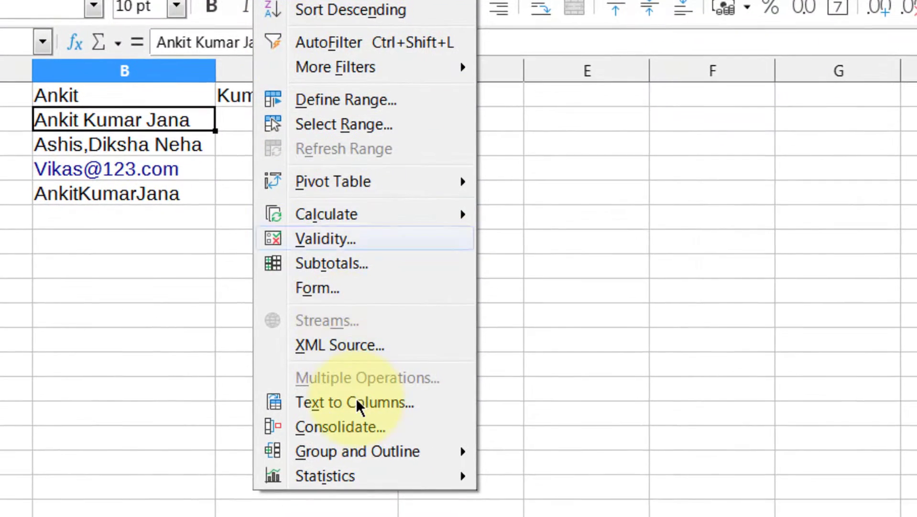
pyautogui.click(357, 398)
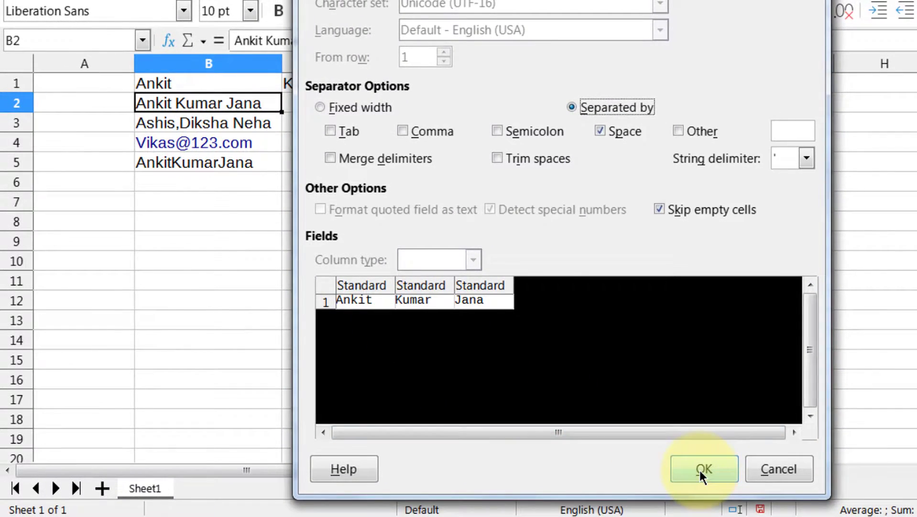
pyautogui.click(700, 467)
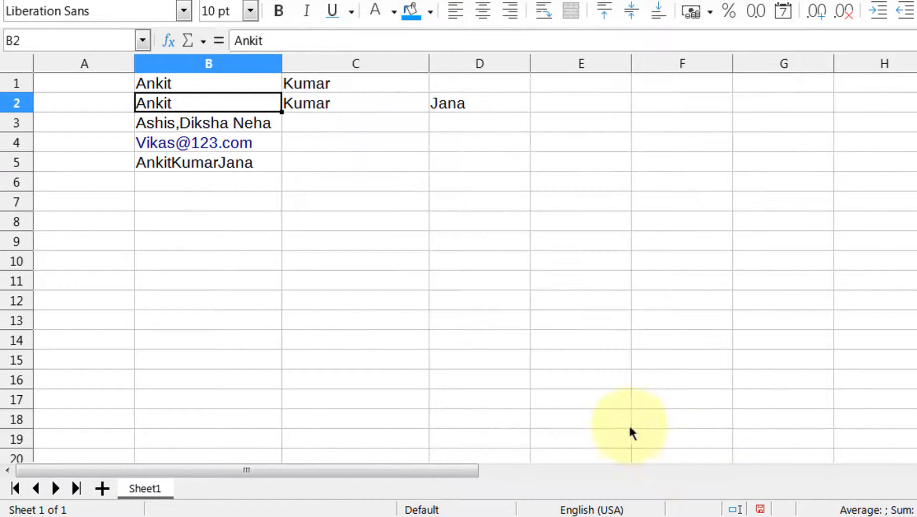
pyautogui.click(458, 317)
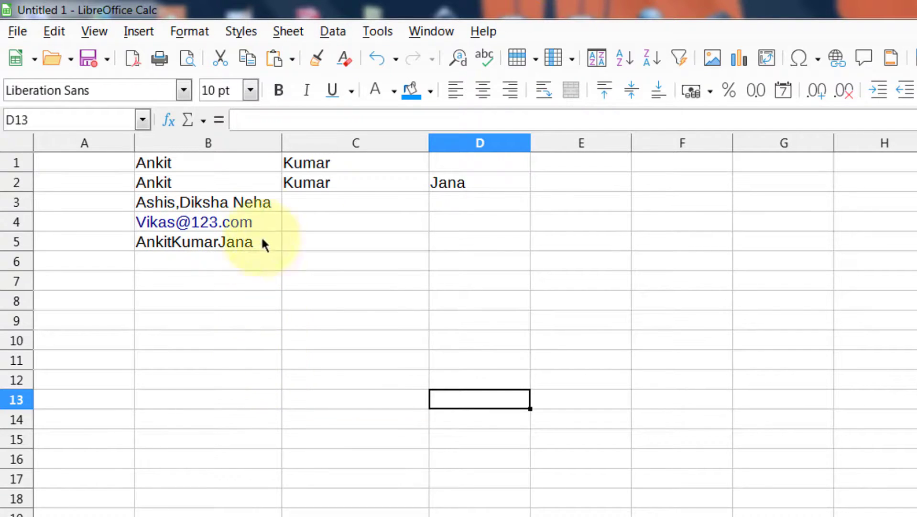
# - Split B3's 'Ashis,Diksha Neha' on Comma and Space into Ashis, Diksha and Neha
pyautogui.click(260, 210)
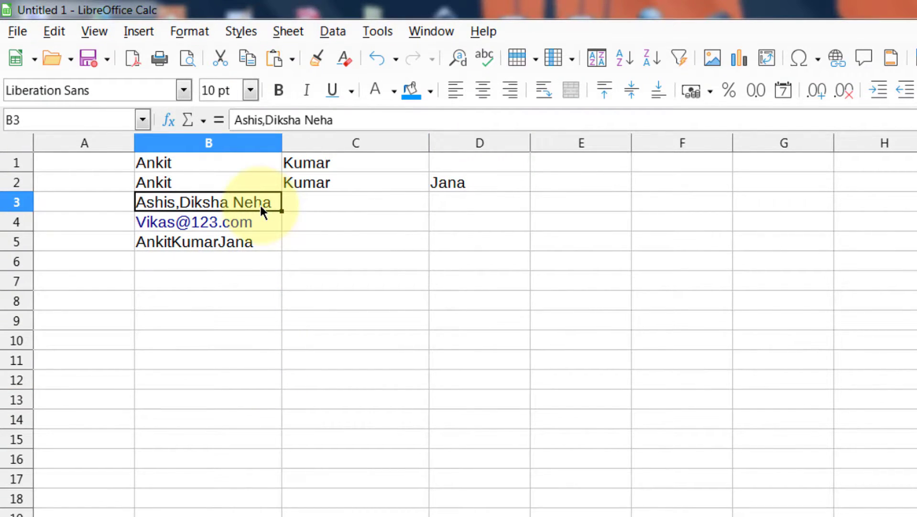
pyautogui.click(322, 34)
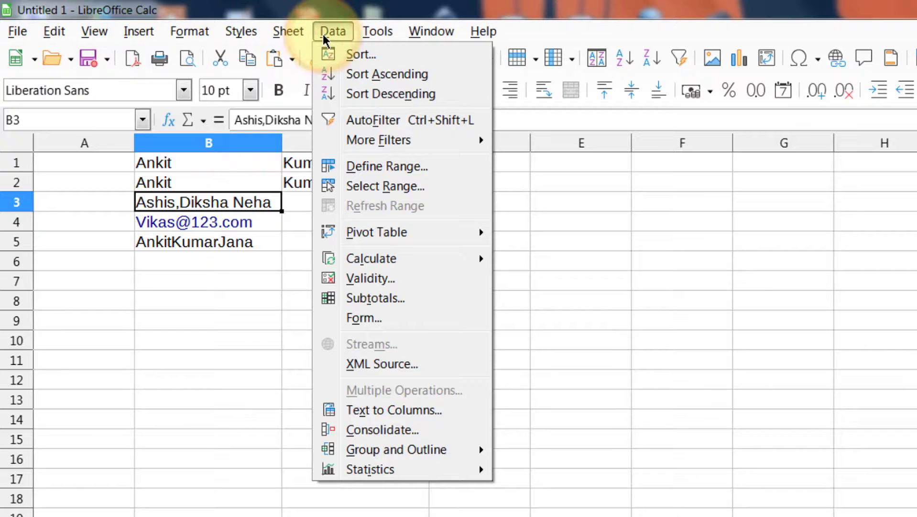
pyautogui.click(401, 411)
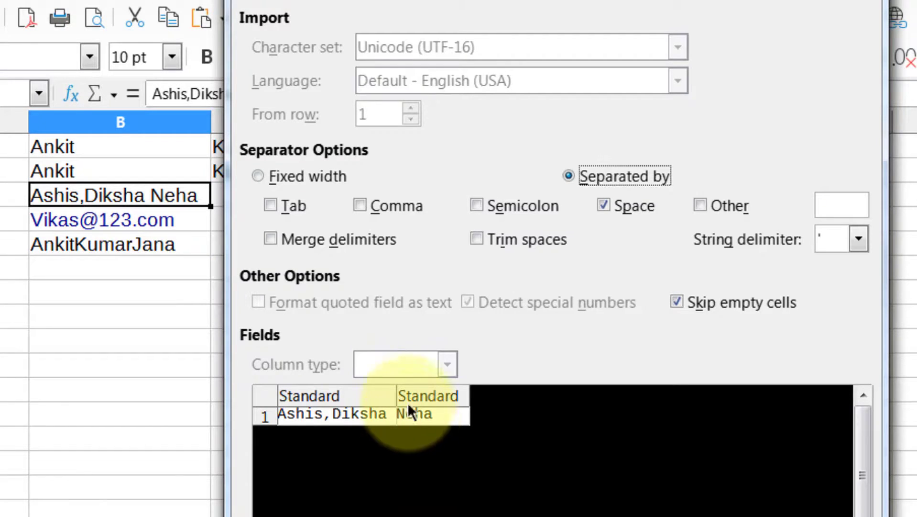
pyautogui.click(361, 206)
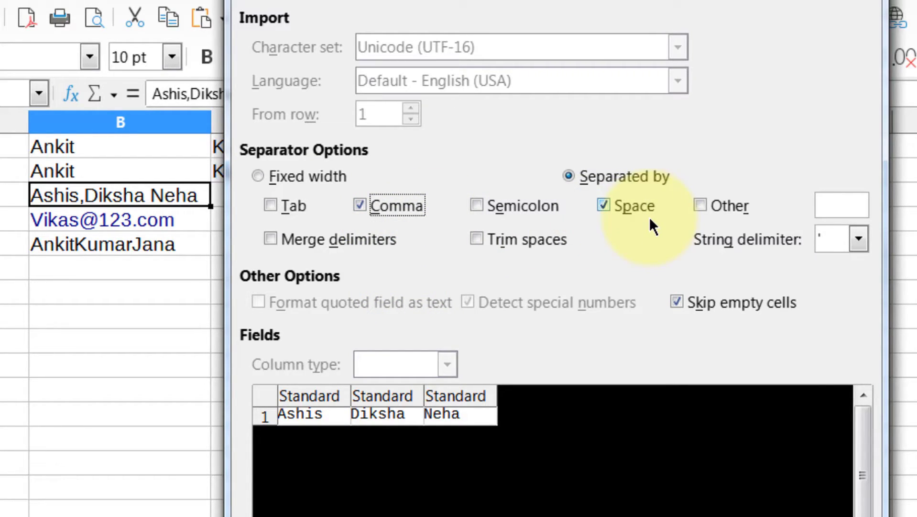
pyautogui.click(602, 206)
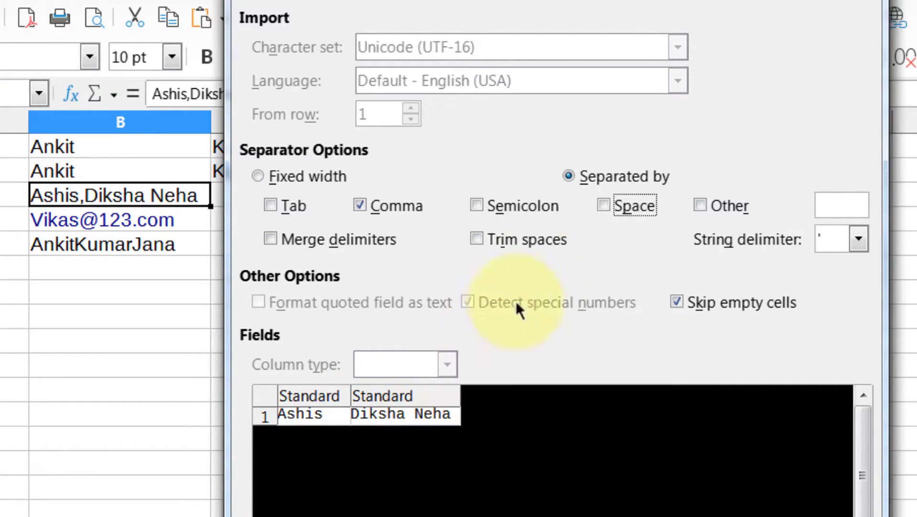
pyautogui.click(603, 205)
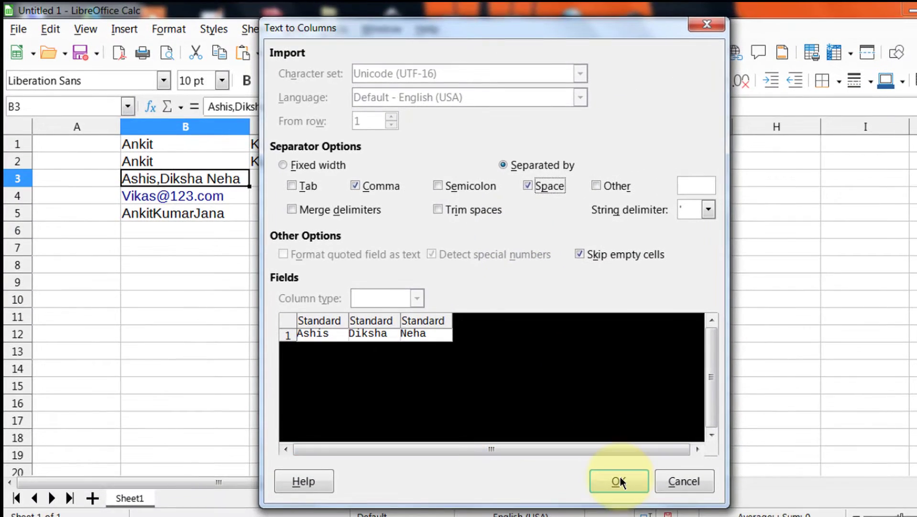
pyautogui.click(620, 478)
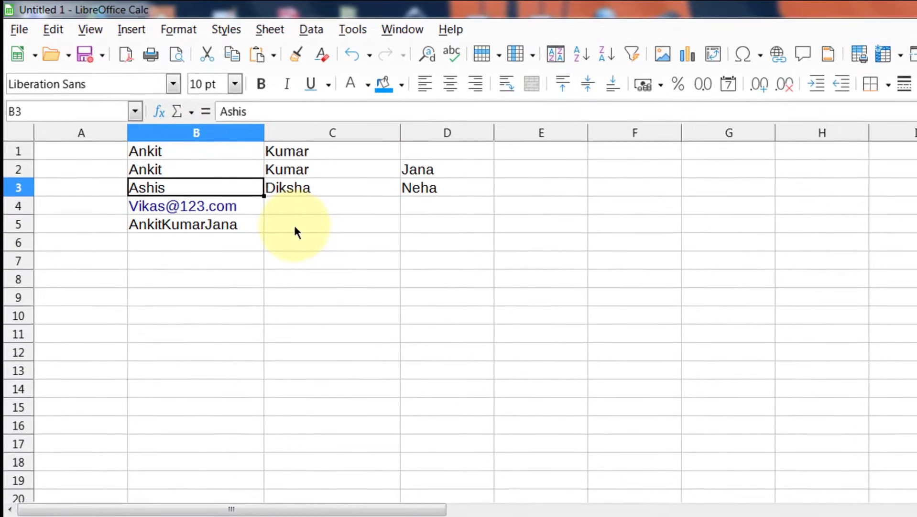
# - Split B4's e-mail entry at the @ using Other separator, with Comma and Space unticked
pyautogui.click(244, 196)
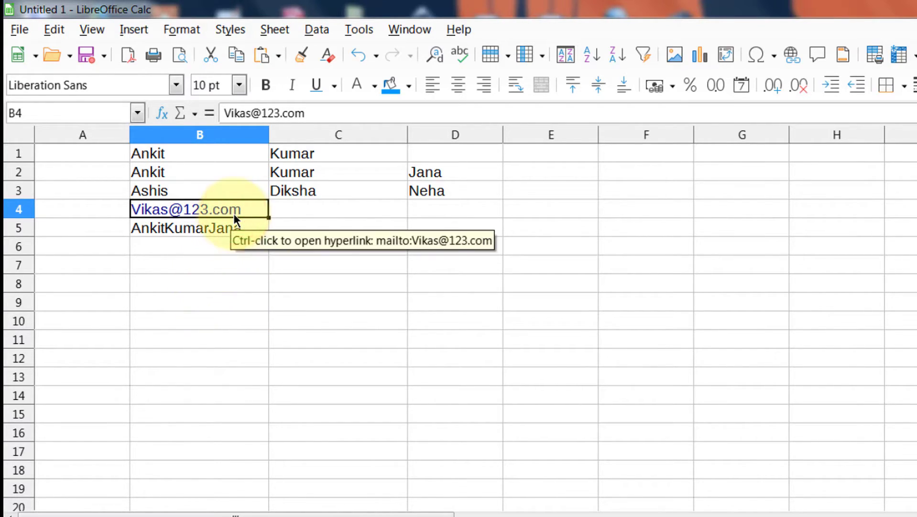
pyautogui.click(317, 30)
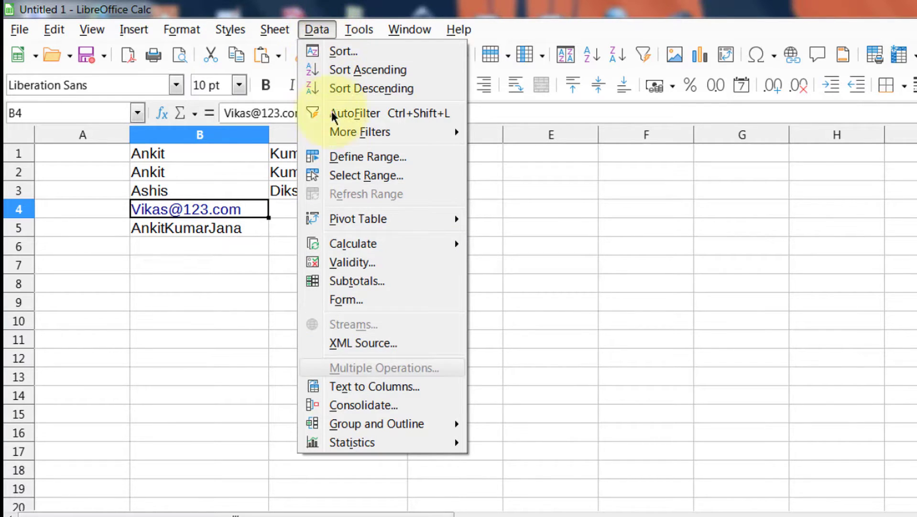
pyautogui.click(359, 385)
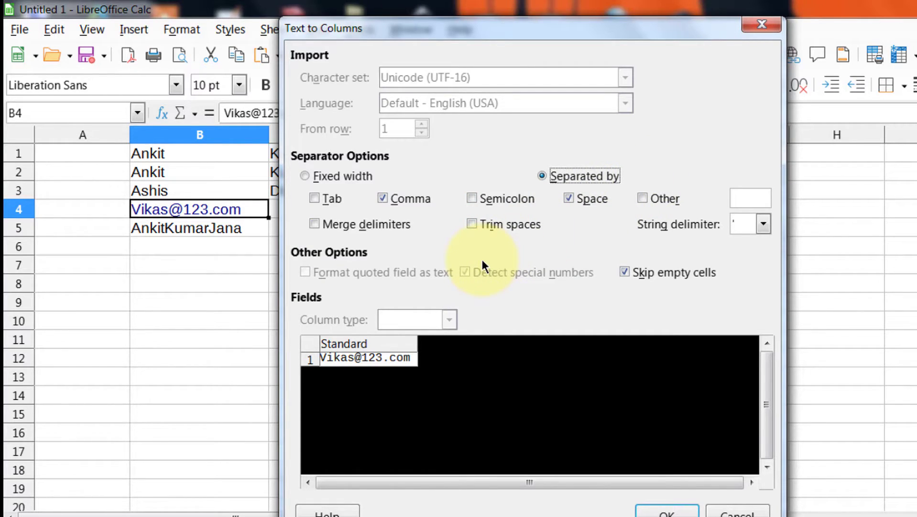
pyautogui.click(642, 199)
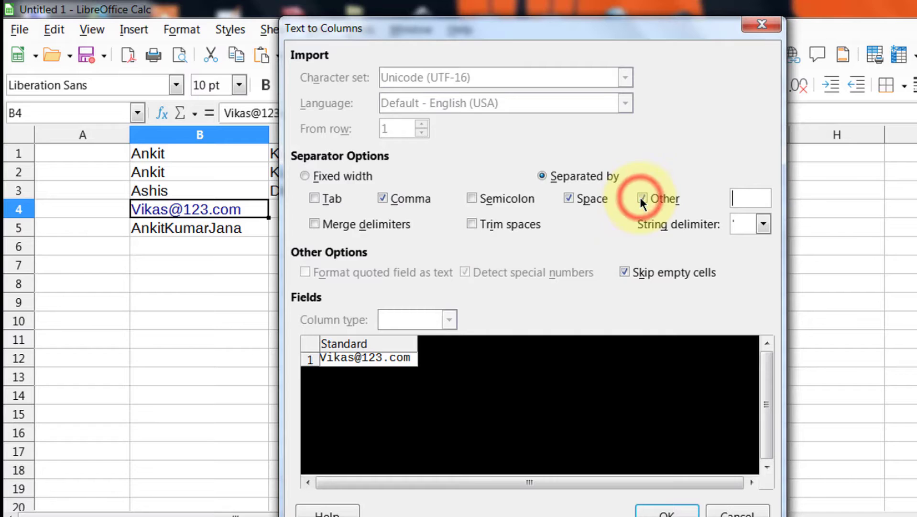
pyautogui.click(570, 198)
pyautogui.click(383, 198)
pyautogui.click(749, 197)
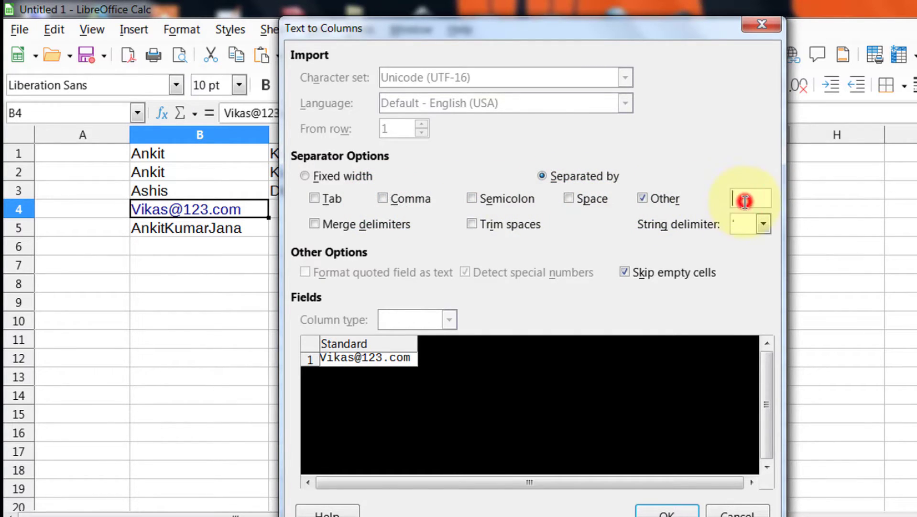
pyautogui.write('@')
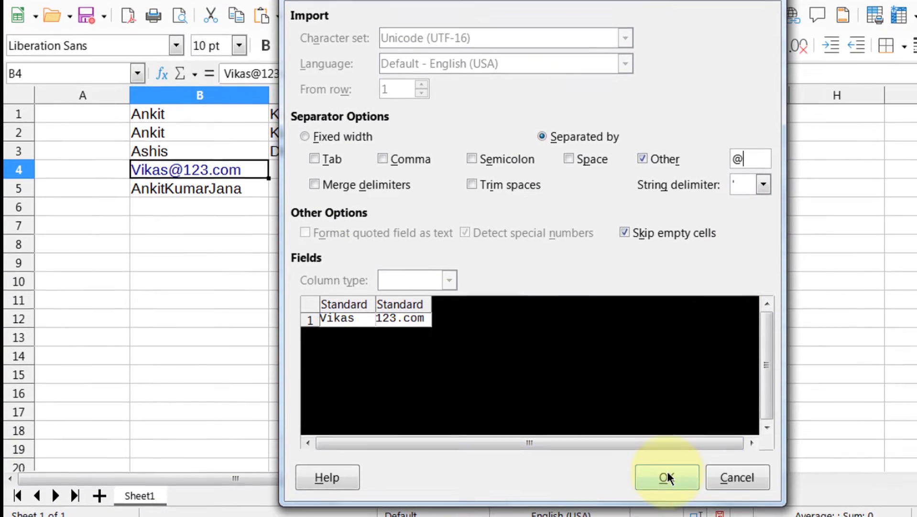
pyautogui.click(668, 474)
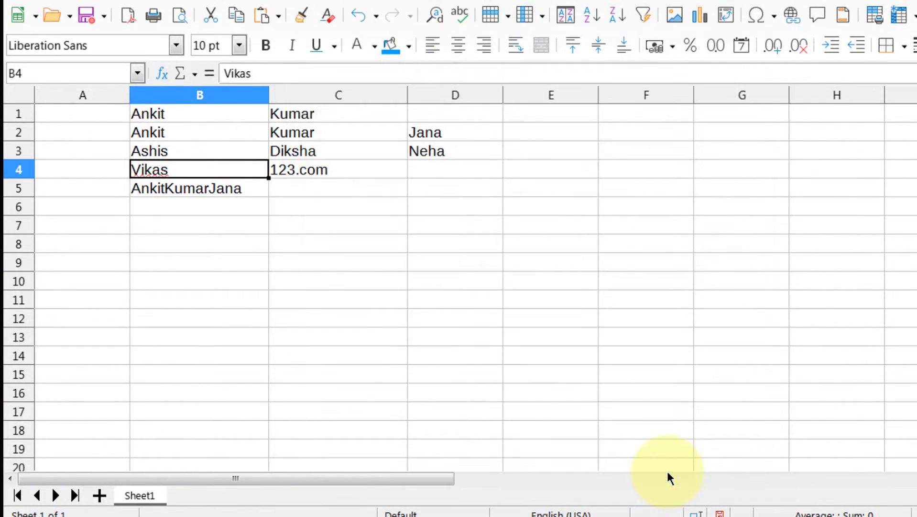
pyautogui.click(361, 306)
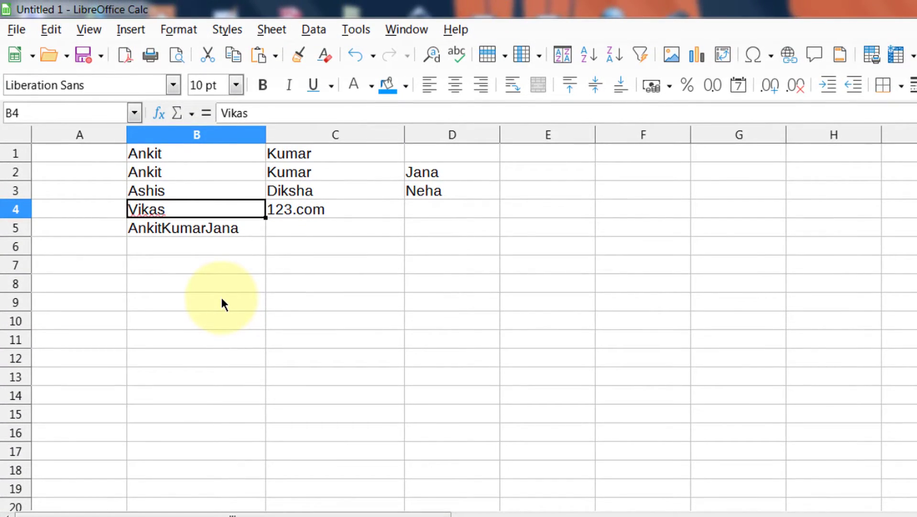
pyautogui.click(224, 228)
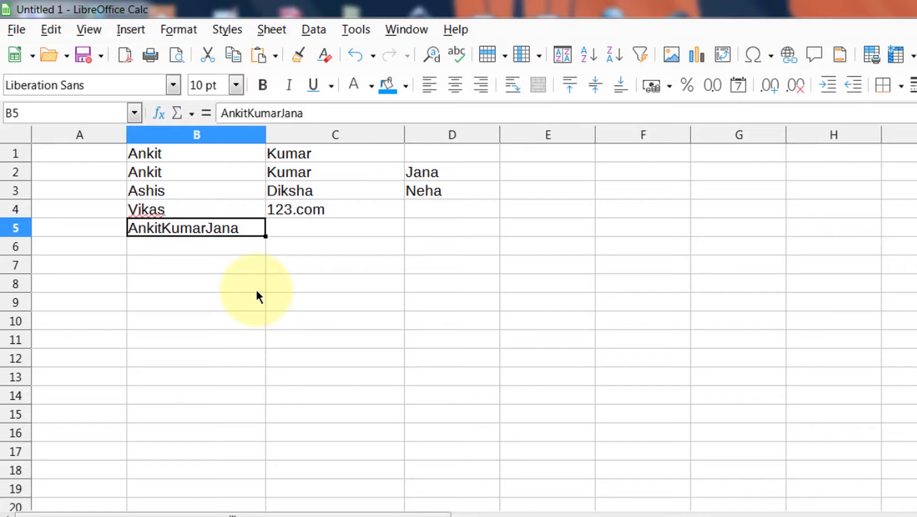
pyautogui.click(311, 30)
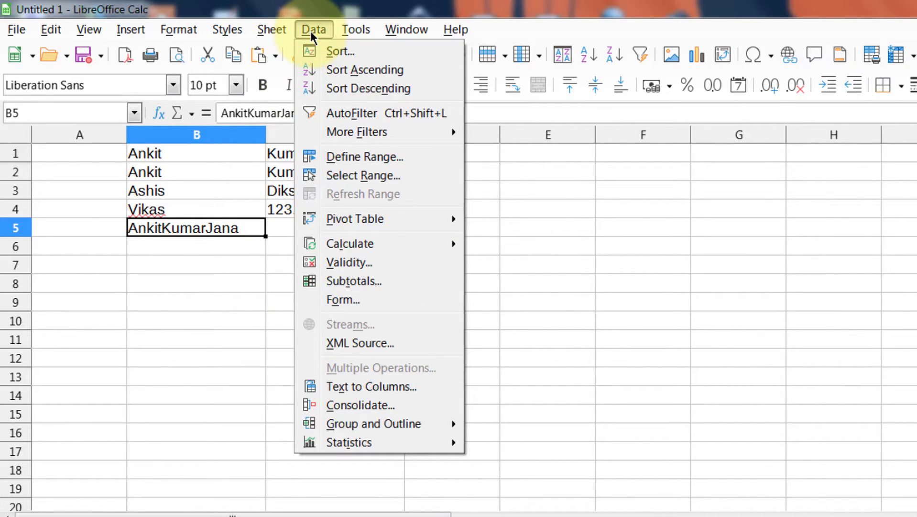
pyautogui.click(390, 385)
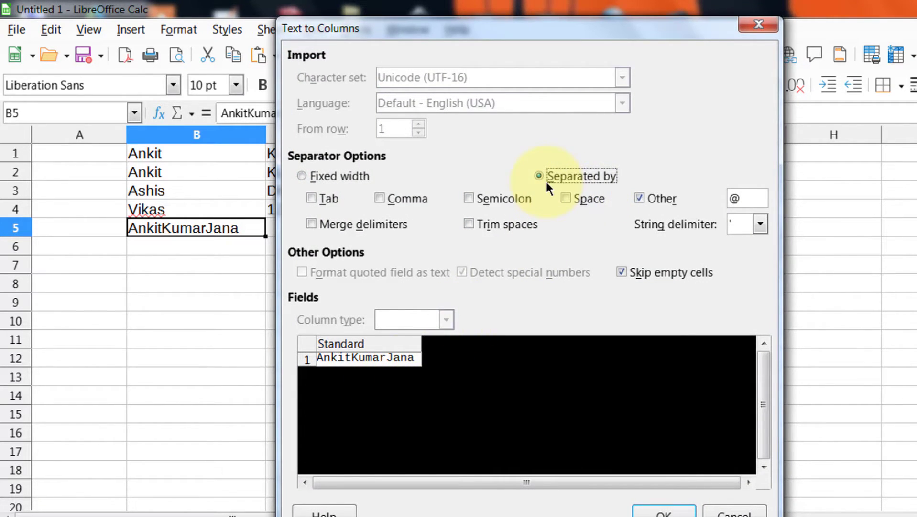
pyautogui.click(302, 175)
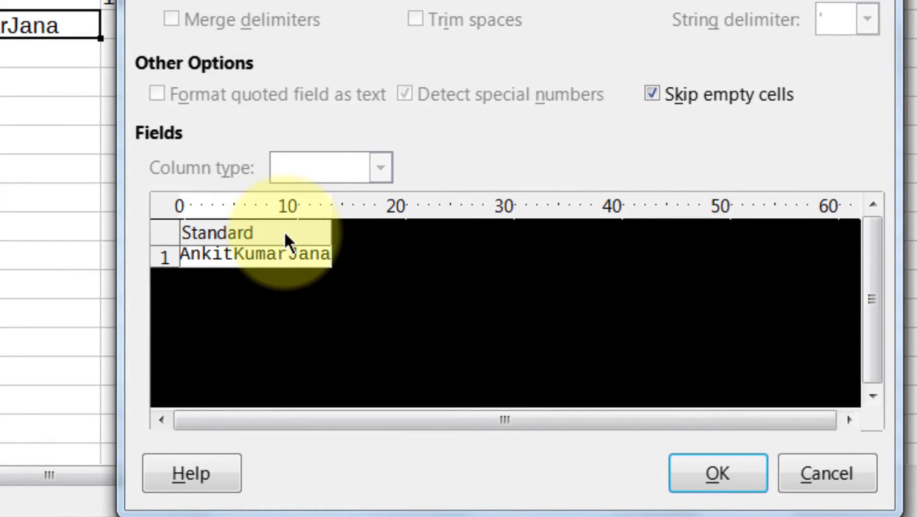
pyautogui.click(284, 230)
pyautogui.hotkey('ctrl', 'Left')
pyautogui.hotkey('ctrl', 'shift', 'Right')
pyautogui.hotkey('ctrl', 'shift', 'Left')
pyautogui.hotkey('ctrl', 'shift', 'Left')
pyautogui.hotkey('ctrl', 'shift', 'Left')
pyautogui.click(238, 206)
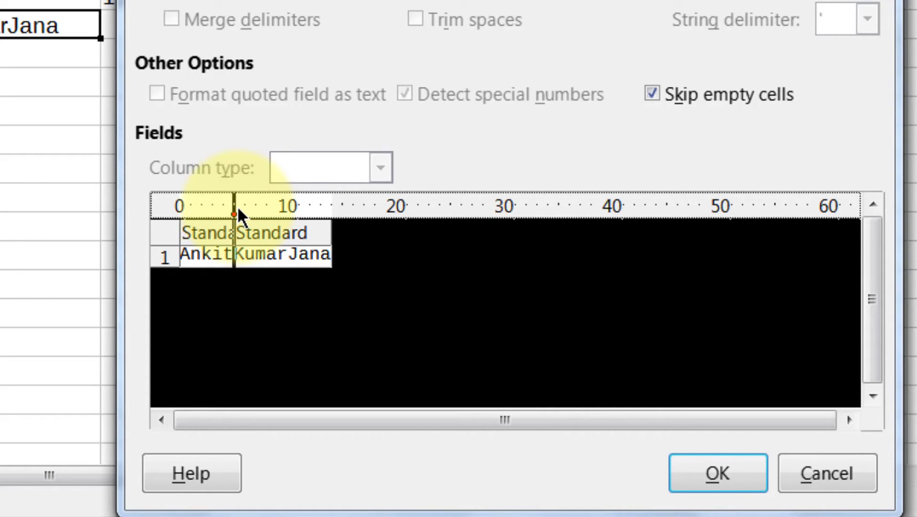
pyautogui.click(285, 203)
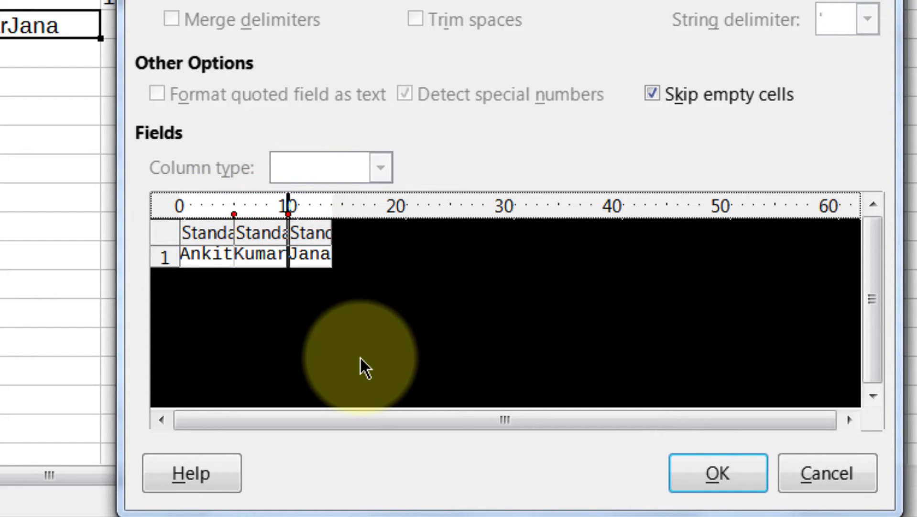
pyautogui.click(707, 471)
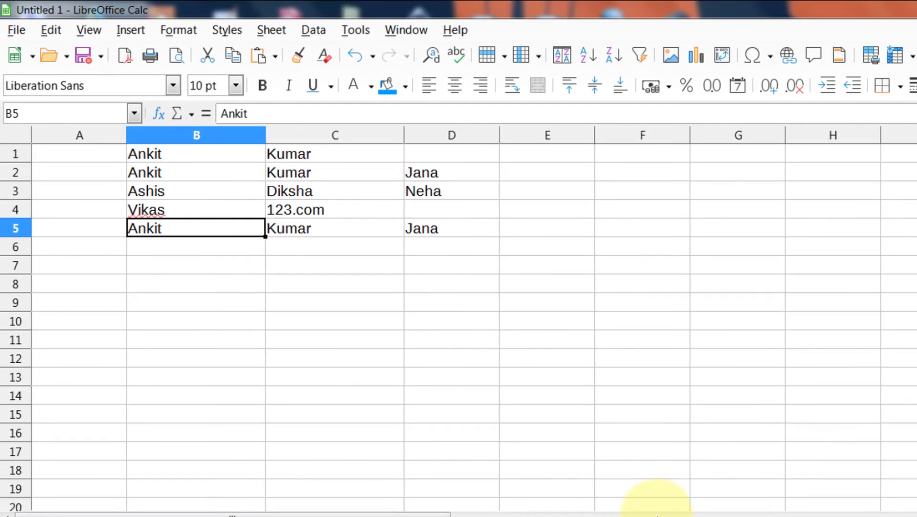